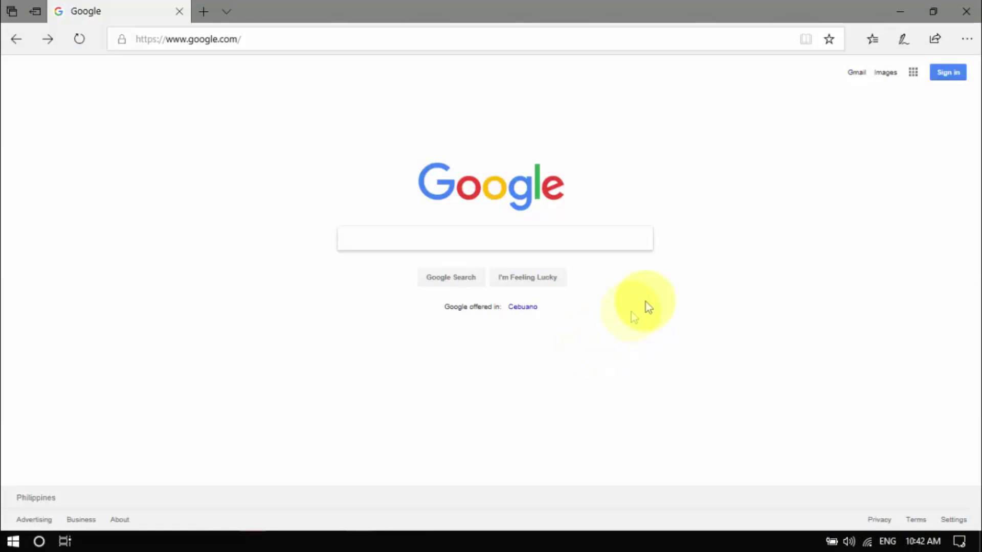
- Load video-editor-software.com in Edge and follow its DOWNLOAD NOW link to Movavi's download page
{"action": "left_click", "coordinate": [297, 43]}
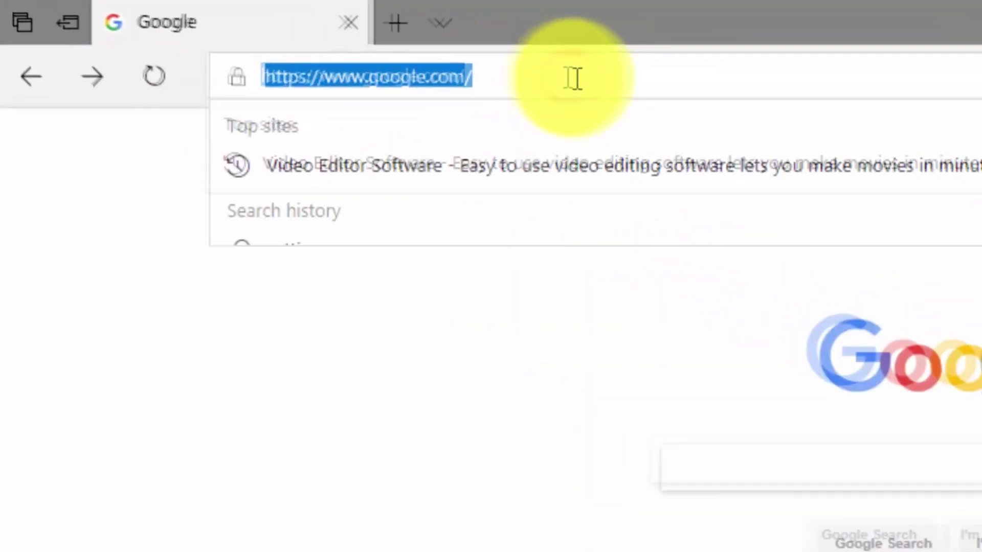
{"action": "type", "text": "video-editor-software"}
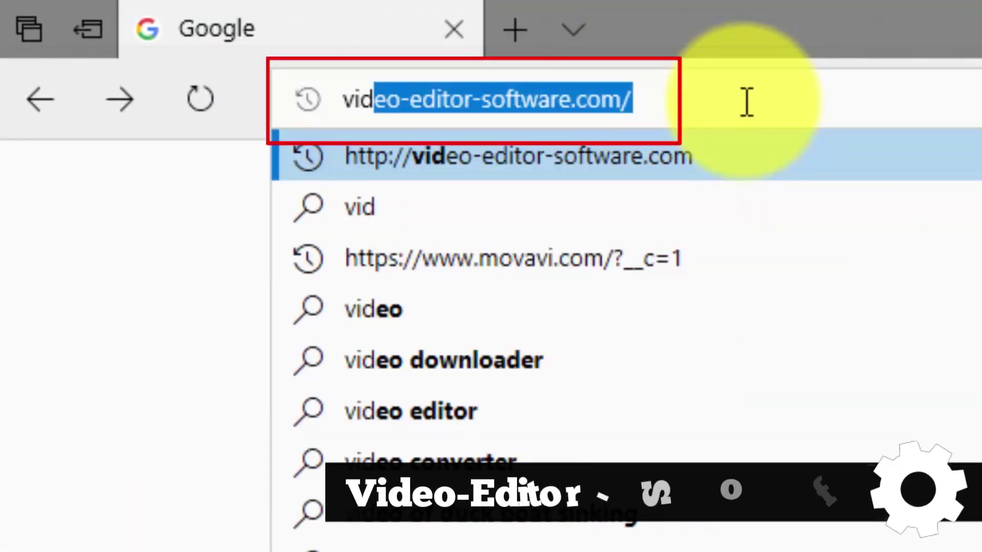
{"action": "left_click", "coordinate": [747, 102]}
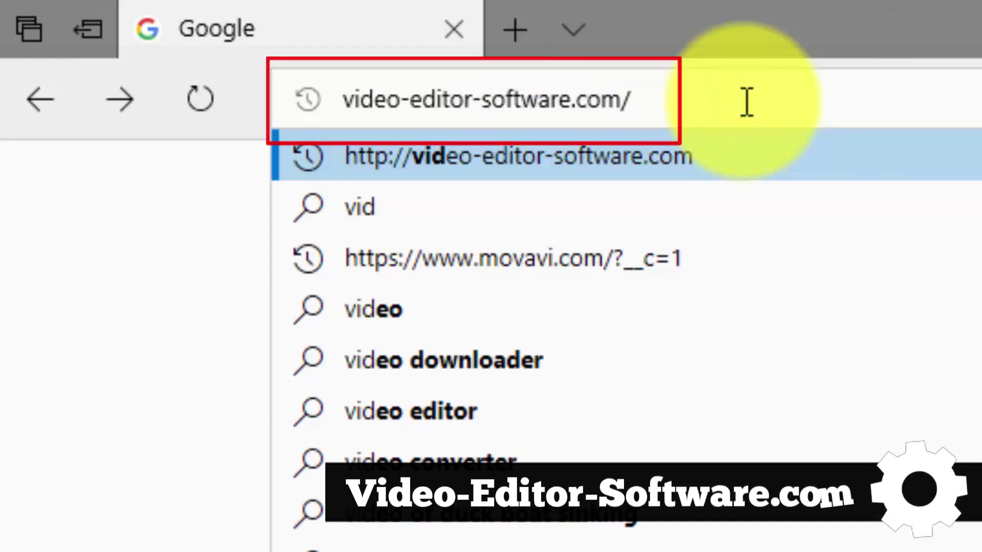
{"action": "key", "text": "Return"}
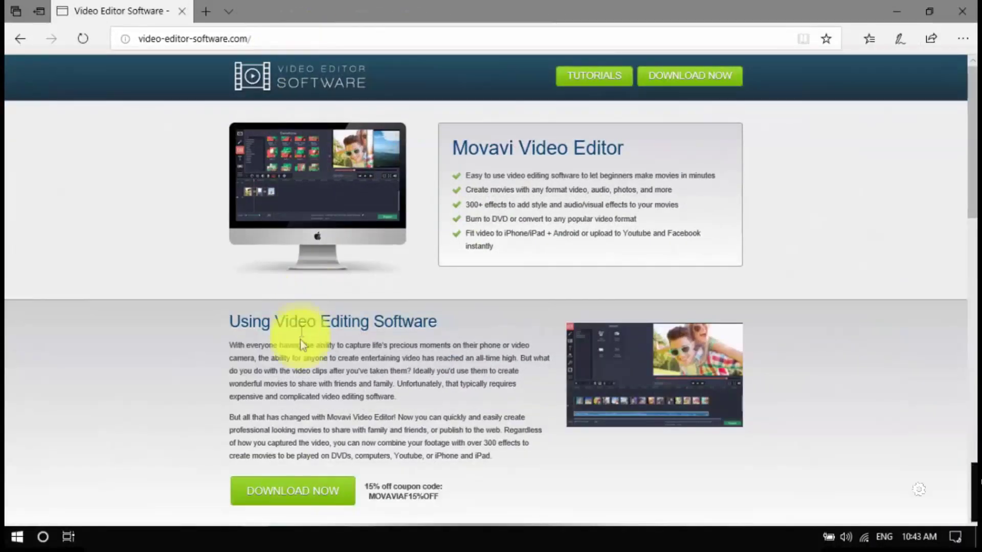
{"action": "left_click", "coordinate": [291, 489]}
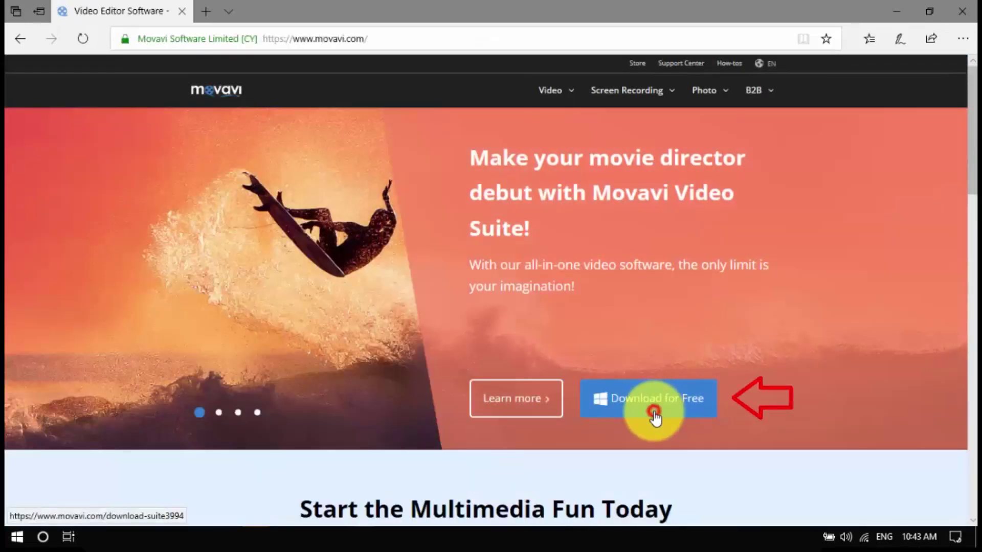
{"action": "left_click", "coordinate": [654, 415]}
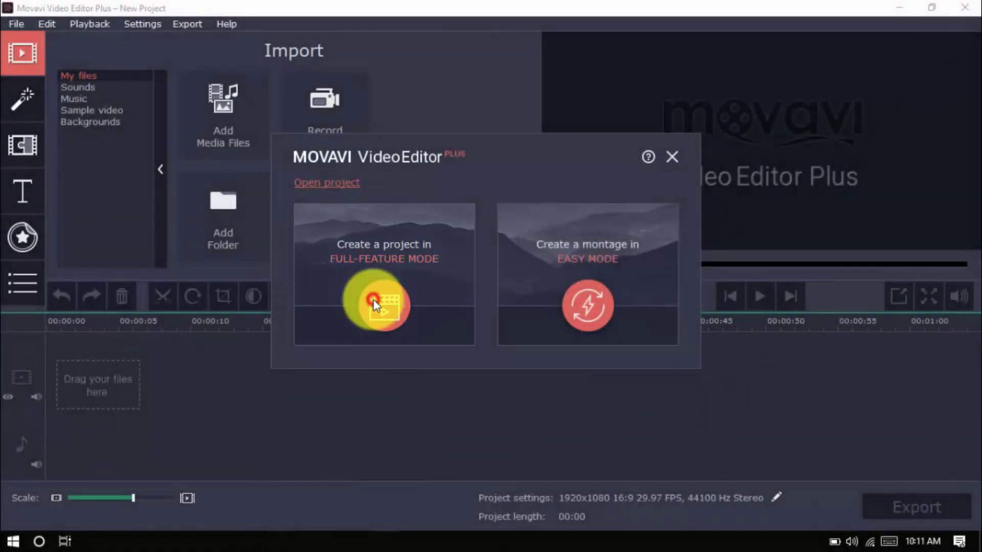
- Start a Full-Feature Mode project and add the turtle clip '5' and then the 'logo' image
{"action": "left_click", "coordinate": [374, 303]}
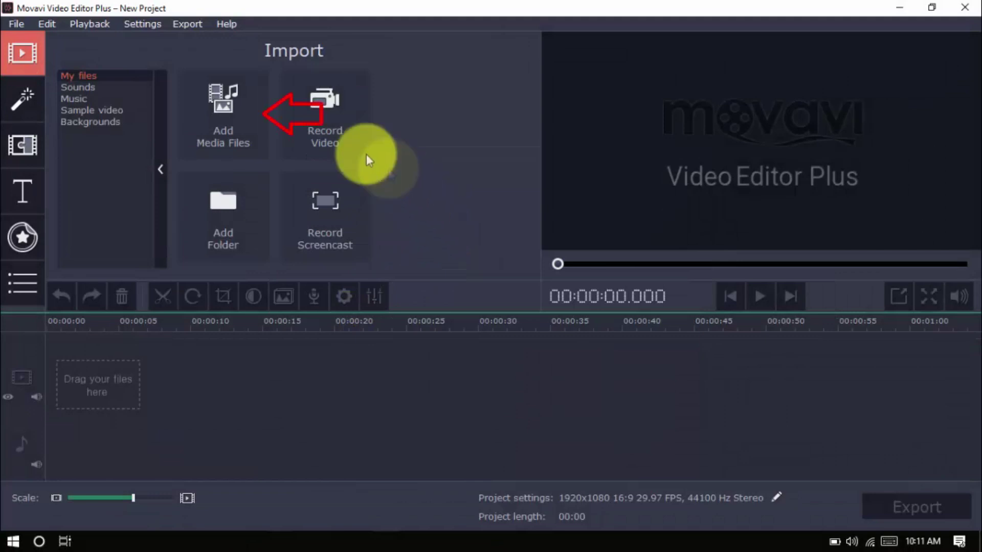
{"action": "left_click", "coordinate": [232, 113]}
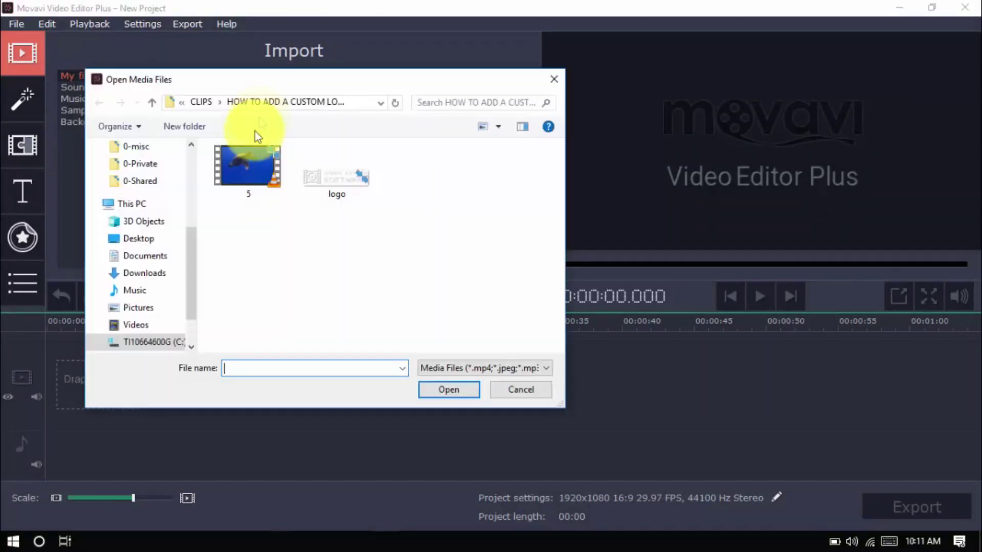
{"action": "double_click", "coordinate": [245, 181]}
{"action": "left_click", "coordinate": [237, 127]}
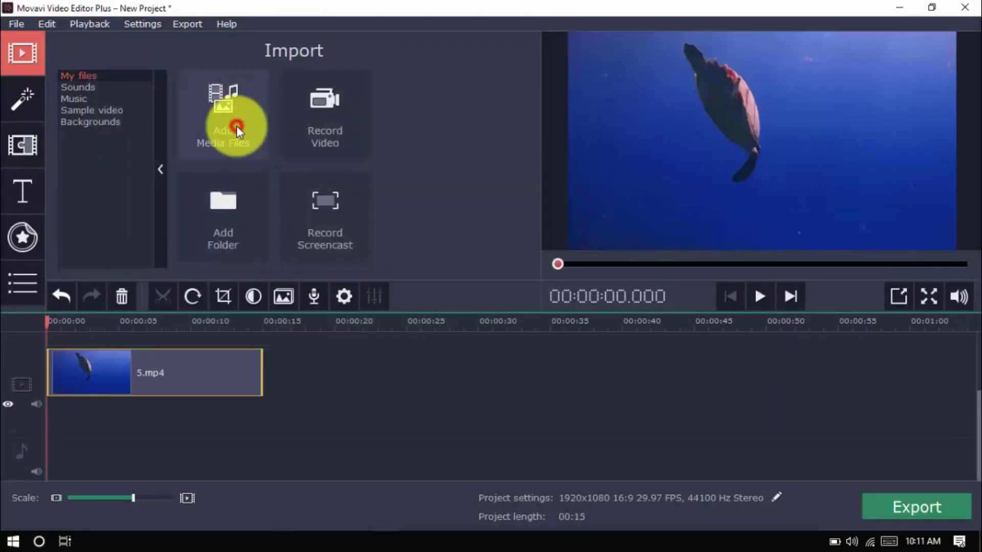
{"action": "double_click", "coordinate": [348, 167]}
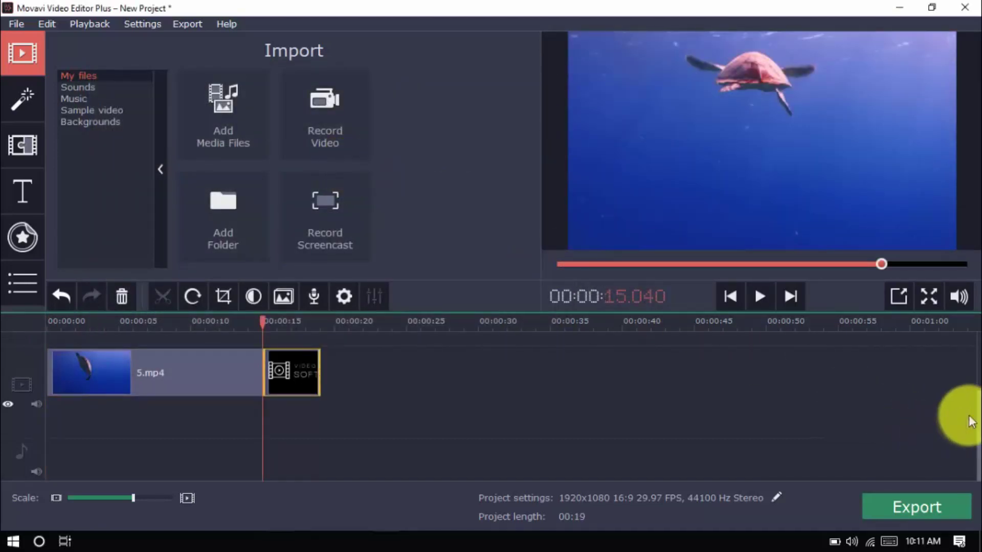
{"action": "left_click_drag", "start_coordinate": [976, 411], "coordinate": [976, 350]}
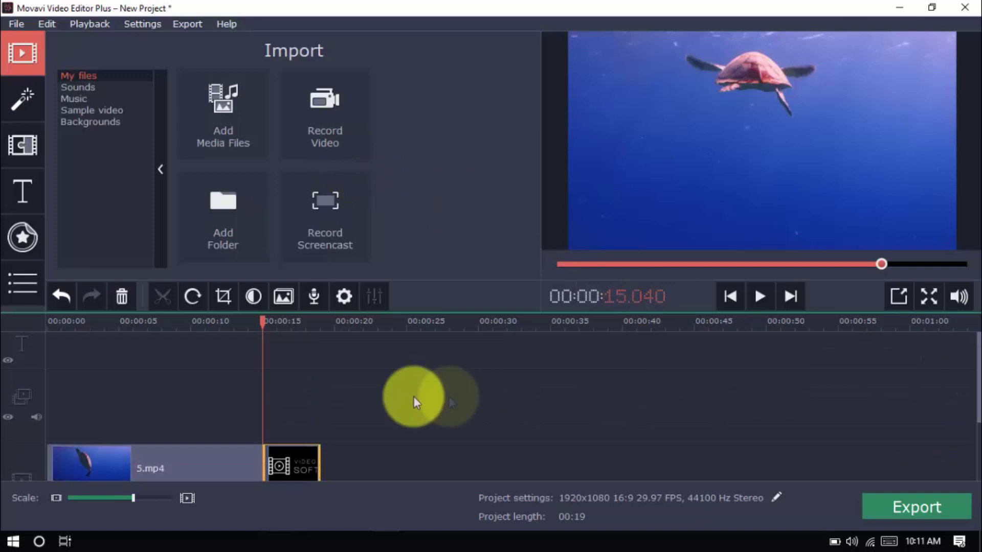
- Drag the logo clip from the main track onto the overlay track above 5.mp4's start
{"action": "mouse_move", "coordinate": [290, 466]}
{"action": "left_mouse_down"}
{"action": "mouse_move", "coordinate": [193, 421]}
{"action": "mouse_move", "coordinate": [74, 398]}
{"action": "left_mouse_up"}
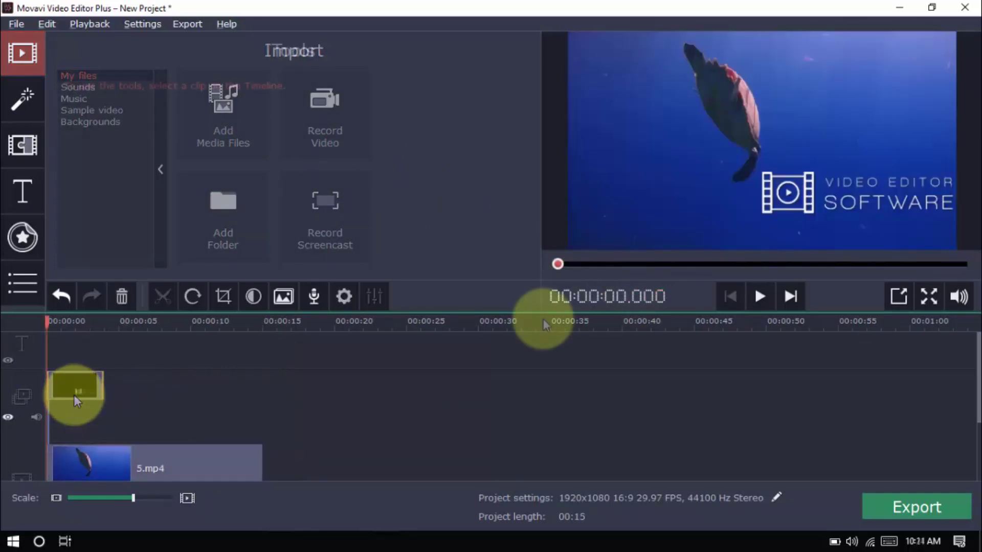
- Resize the logo overlay, keep it upright, place it bottom-right in the preview, and apply
{"action": "left_click", "coordinate": [72, 381]}
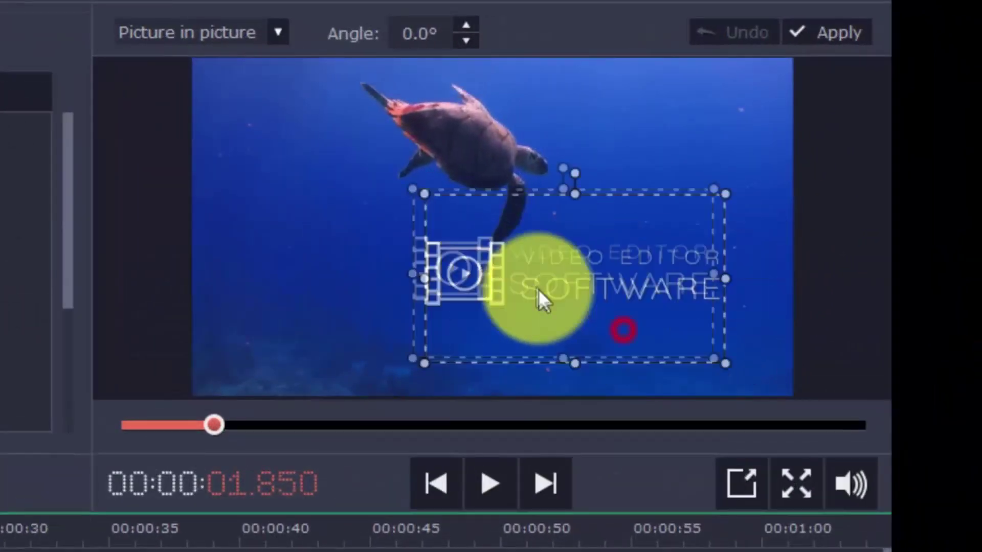
{"action": "left_click_drag", "start_coordinate": [662, 307], "coordinate": [517, 235]}
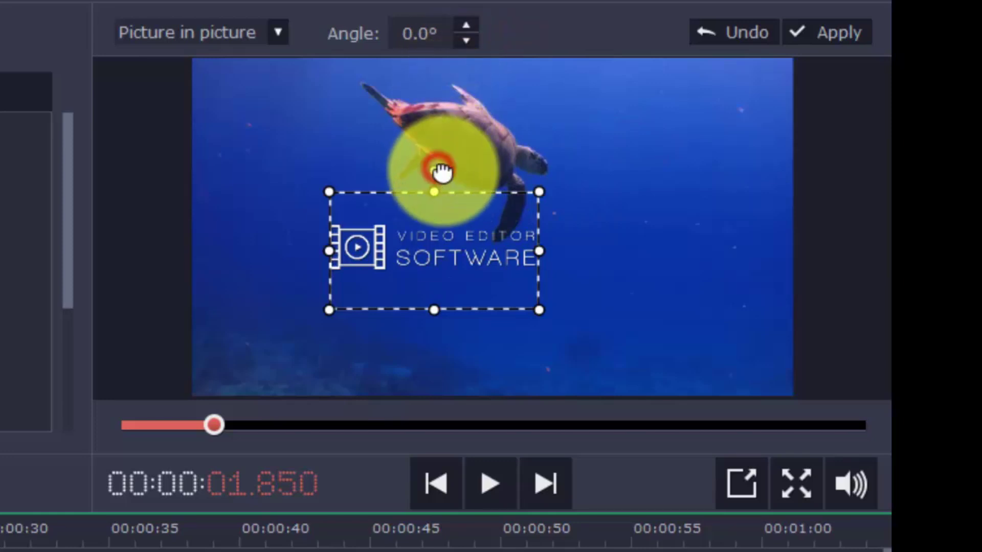
{"action": "left_click_drag", "start_coordinate": [443, 173], "coordinate": [434, 176]}
{"action": "mouse_move", "coordinate": [494, 251]}
{"action": "left_mouse_down"}
{"action": "mouse_move", "coordinate": [541, 246]}
{"action": "mouse_move", "coordinate": [743, 343]}
{"action": "left_mouse_up"}
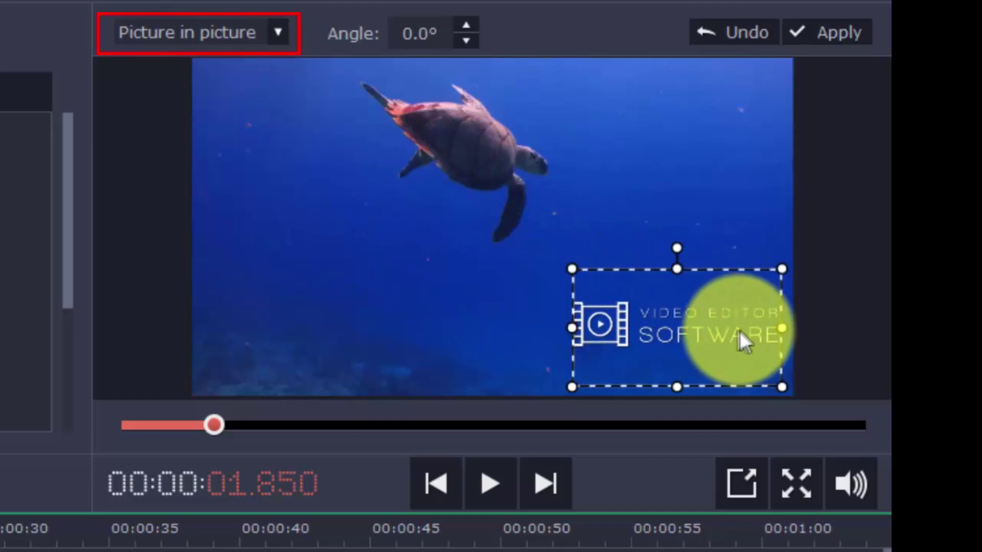
{"action": "left_click", "coordinate": [815, 30]}
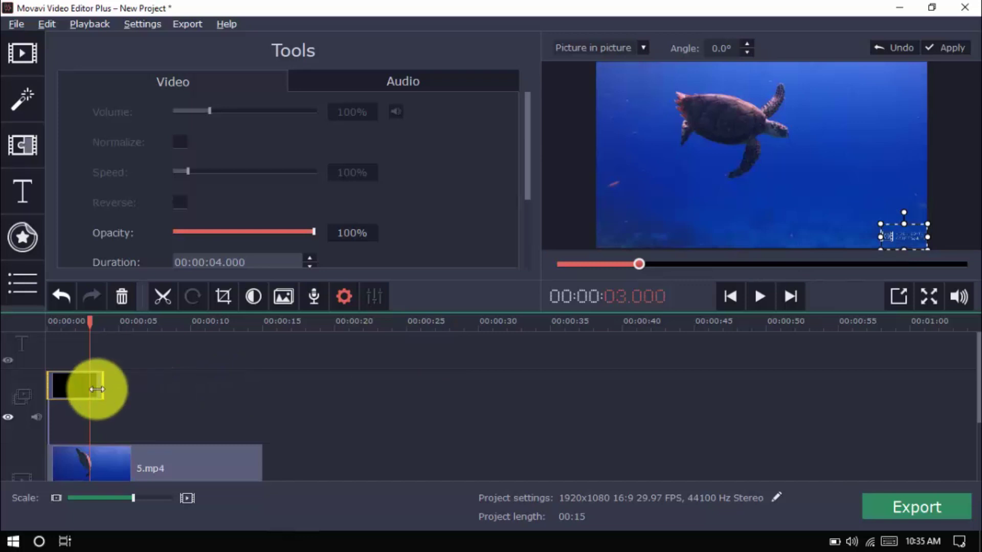
- Stretch logo.png to 00:00:15 with 2.0-second fade in and out, then preview from the start
{"action": "left_click_drag", "start_coordinate": [97, 389], "coordinate": [255, 386]}
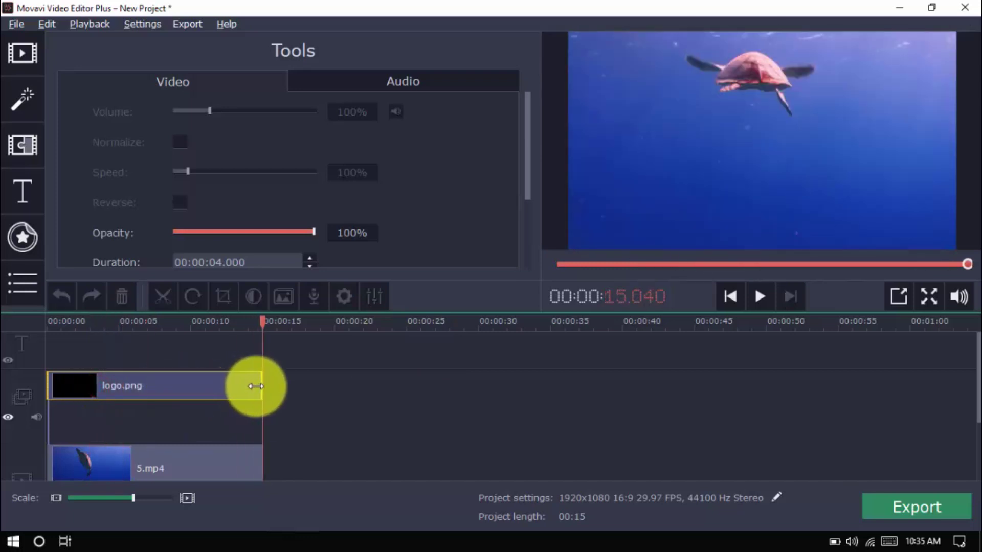
{"action": "left_click_drag", "start_coordinate": [527, 164], "coordinate": [528, 192]}
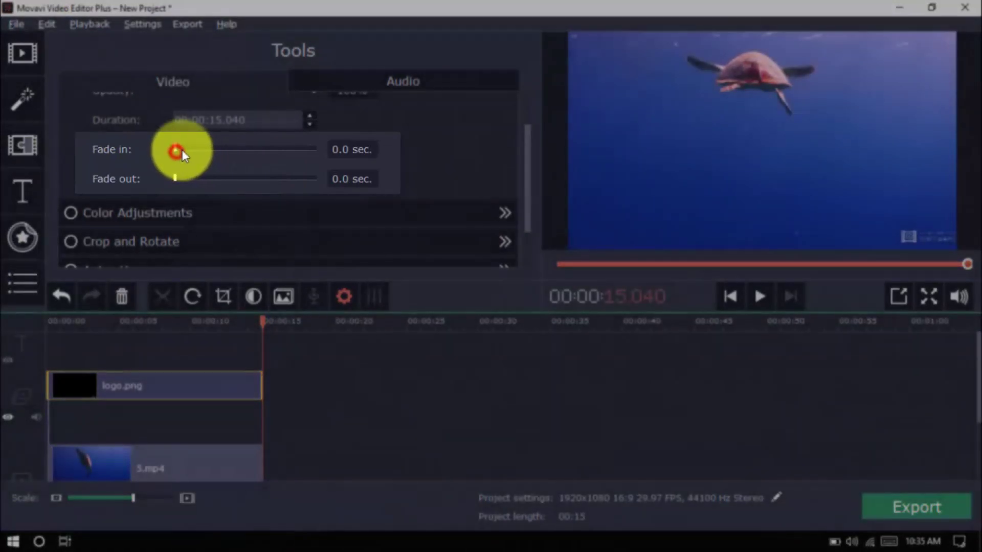
{"action": "left_click_drag", "start_coordinate": [175, 150], "coordinate": [198, 149]}
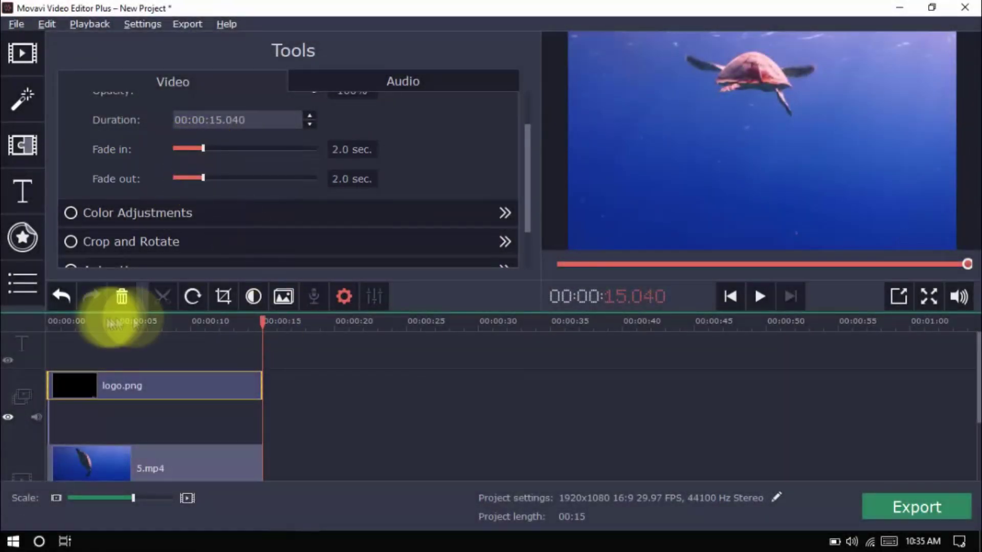
{"action": "left_click", "coordinate": [50, 322]}
{"action": "left_click", "coordinate": [760, 297]}
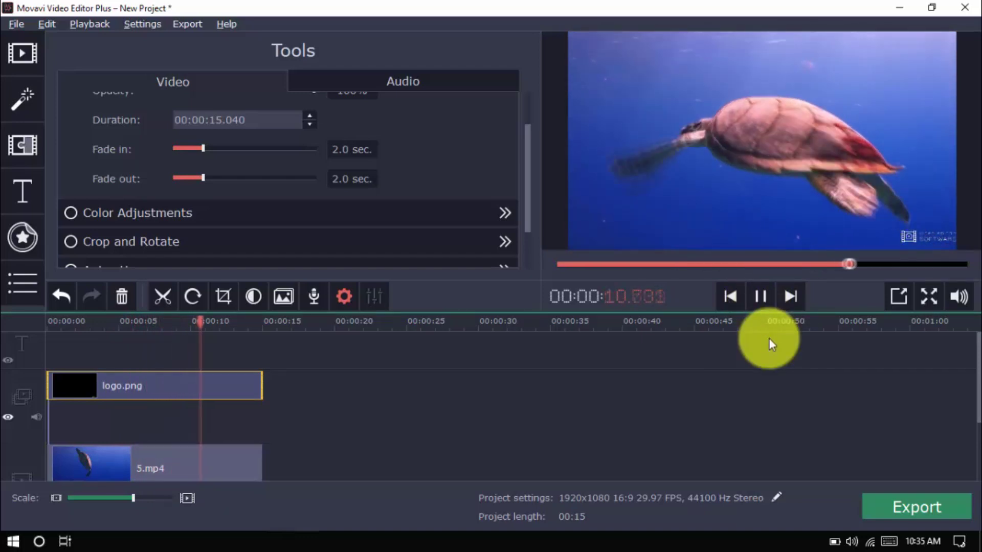
- Scale logo.png to fill the frame, lower its opacity to about 27%, and preview it
{"action": "double_click", "coordinate": [209, 394]}
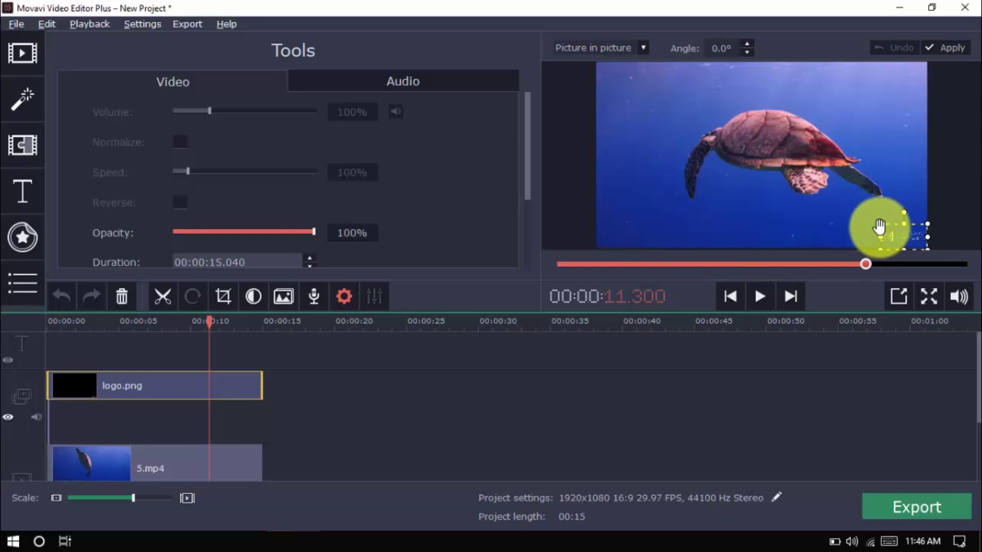
{"action": "left_click_drag", "start_coordinate": [788, 195], "coordinate": [566, 119]}
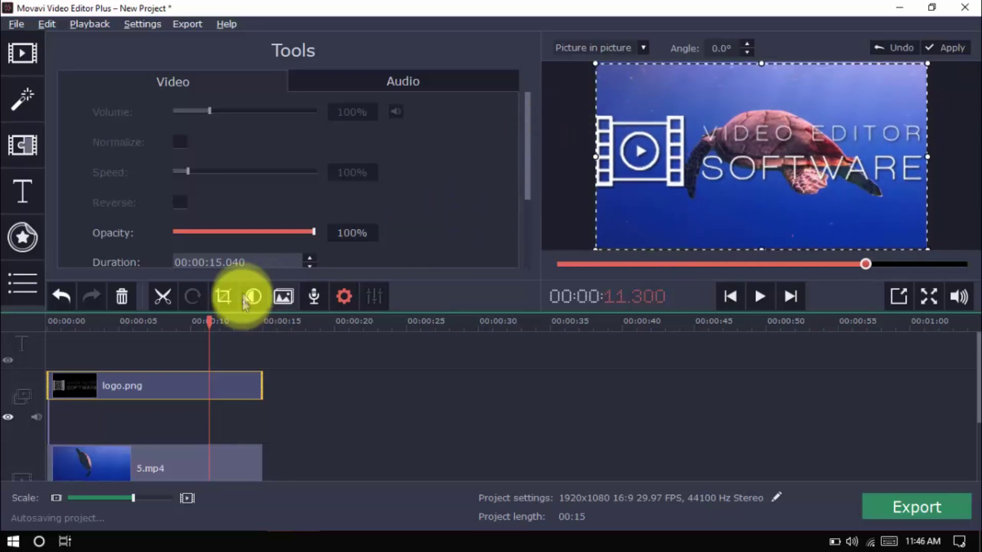
{"action": "left_click_drag", "start_coordinate": [314, 232], "coordinate": [217, 232]}
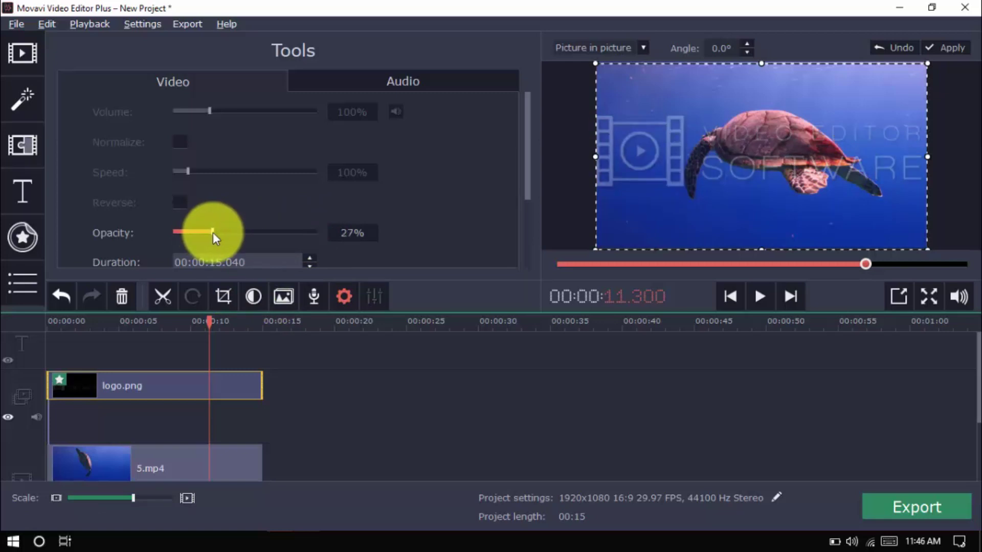
{"action": "left_click", "coordinate": [759, 297]}
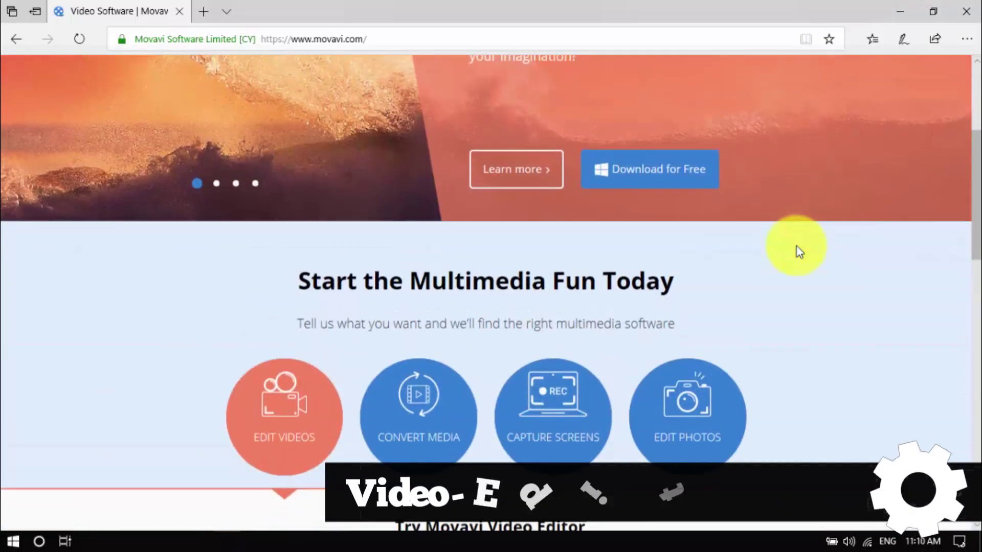
{"action": "scroll", "coordinate": [797, 246], "scroll_direction": "down", "scroll_amount": 2}
{"action": "scroll", "coordinate": [798, 246], "scroll_direction": "down", "scroll_amount": 2}
{"action": "scroll", "coordinate": [796, 246], "scroll_direction": "down", "scroll_amount": 1}
{"action": "scroll", "coordinate": [798, 246], "scroll_direction": "down", "scroll_amount": 2}
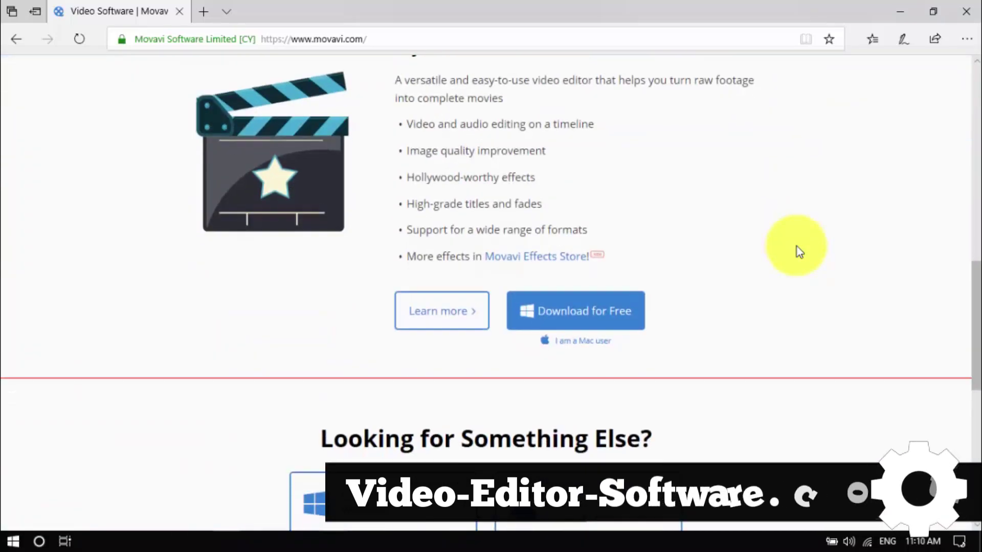
{"action": "scroll", "coordinate": [797, 247], "scroll_direction": "down", "scroll_amount": 2}
{"action": "scroll", "coordinate": [797, 246], "scroll_direction": "down", "scroll_amount": 1}
{"action": "scroll", "coordinate": [796, 247], "scroll_direction": "down", "scroll_amount": 1}
{"action": "scroll", "coordinate": [796, 247], "scroll_direction": "down", "scroll_amount": 2}
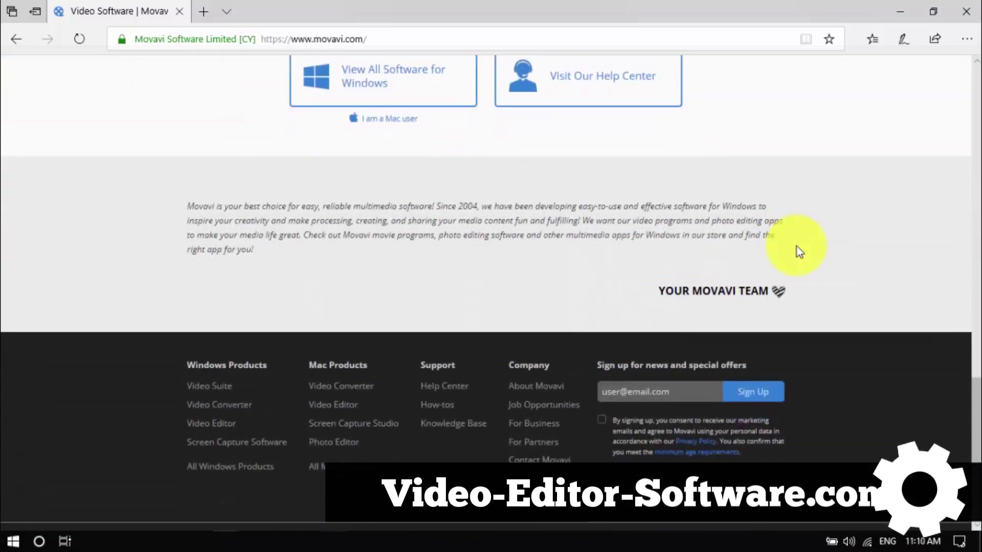